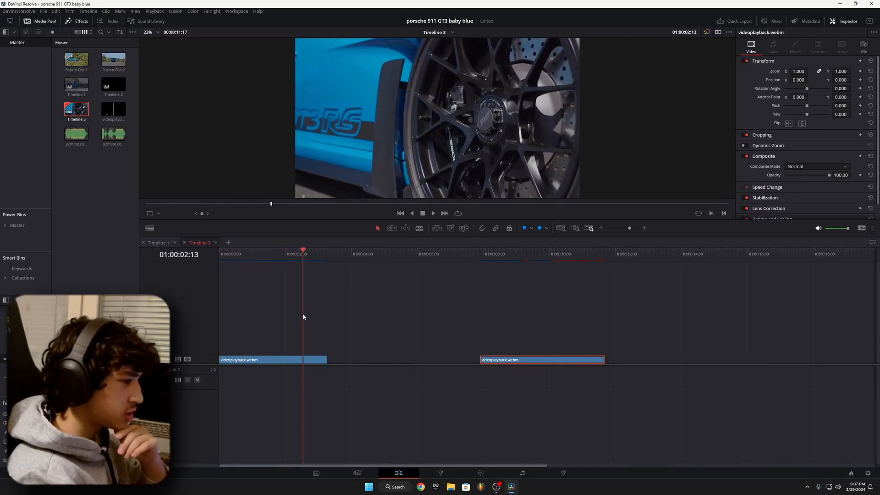
# Move the second clip so it sits directly against the end of the first clip
pyautogui.moveTo(496, 361); pyautogui.dragTo(425, 361)
pyautogui.moveTo(379, 270); pyautogui.dragTo(316, 355)
pyautogui.moveTo(431, 360); pyautogui.dragTo(350, 360)
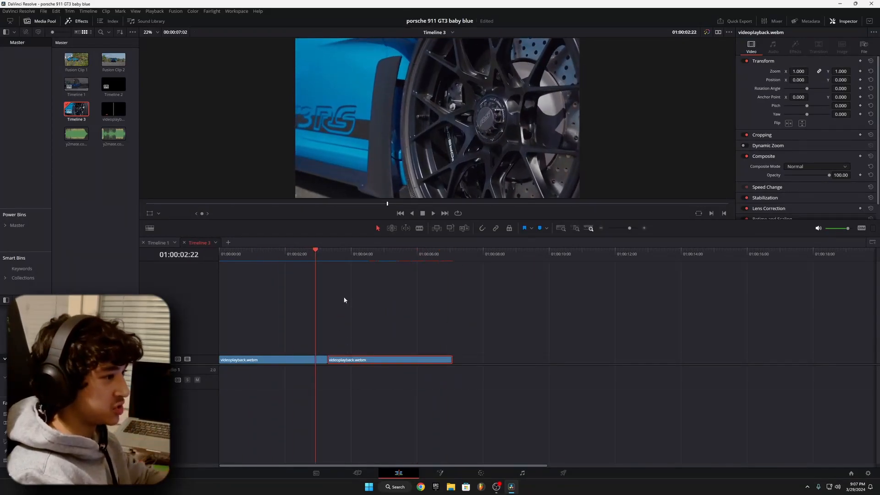
pyautogui.scroll(2, 394, 317)
pyautogui.scroll(-1, 513, 317)
pyautogui.scroll(1, 413, 331)
pyautogui.scroll(-1, 474, 330)
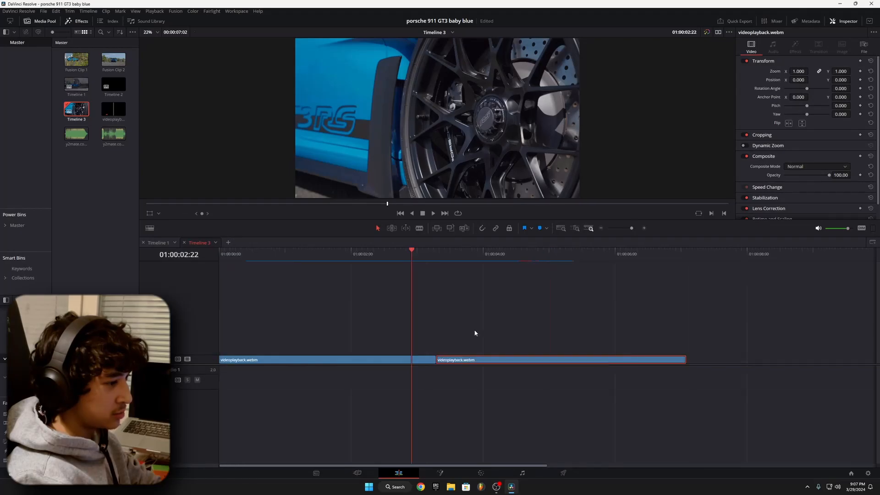
pyautogui.moveTo(405, 271); pyautogui.dragTo(310, 402)
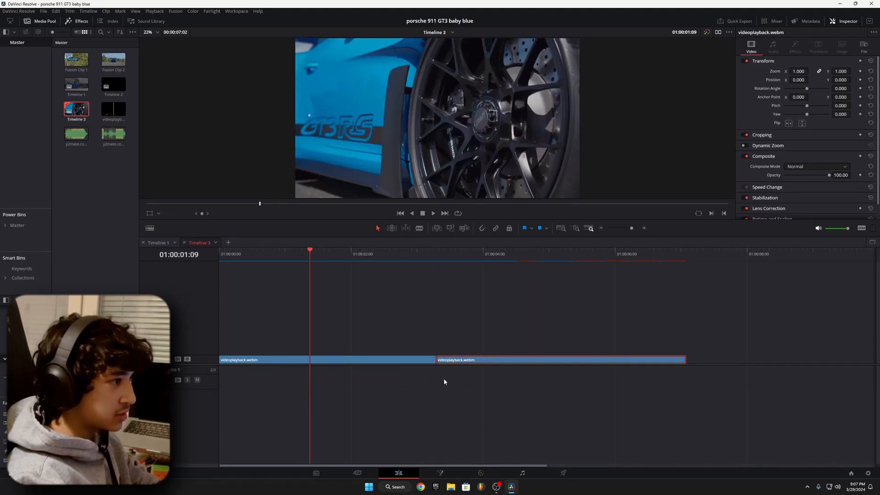
# Leave a gap of about one second between the two clips and enable retime controls on the first clip
pyautogui.moveTo(458, 364); pyautogui.dragTo(529, 364)
pyautogui.moveTo(317, 251); pyautogui.dragTo(219, 299)
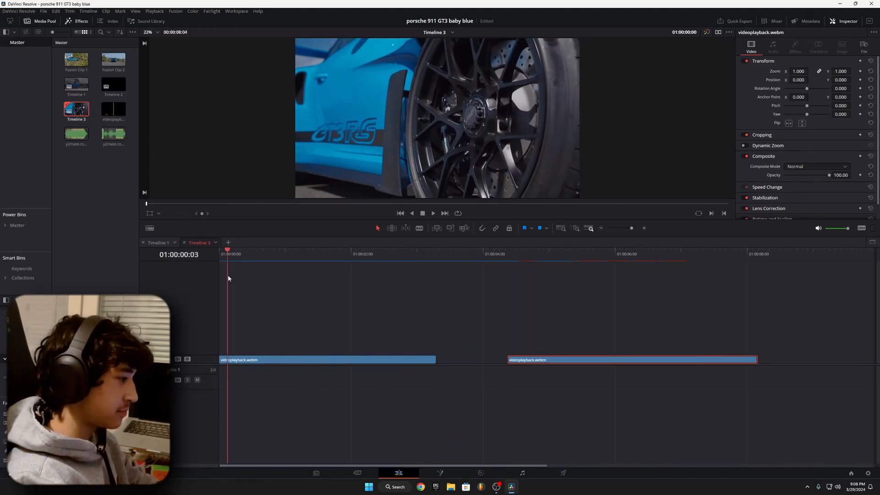
pyautogui.click(250, 360)
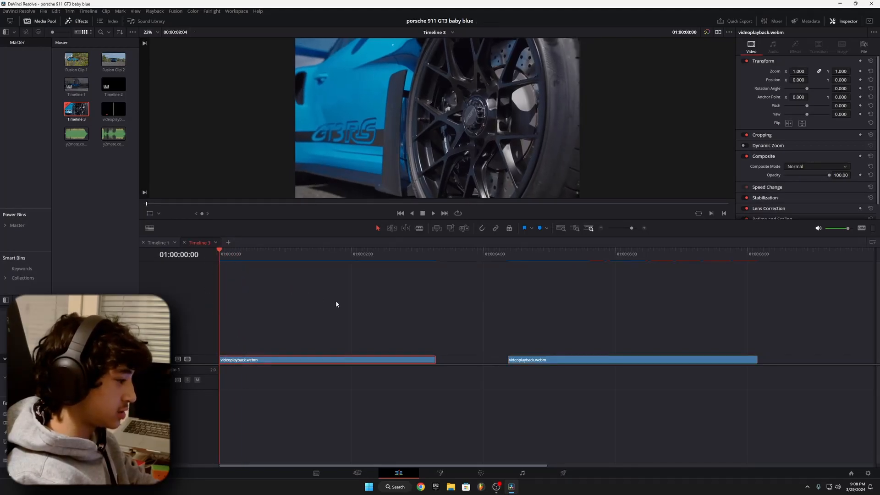
pyautogui.hotkey('ctrl', 'r')
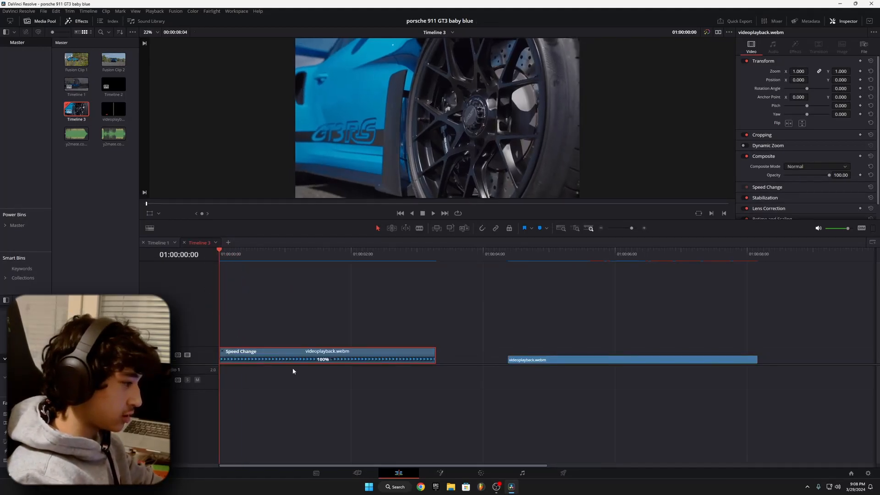
# Add a speed point to the first clip at 01:00:00:10 and shift it to about 01:00:00:19
pyautogui.moveTo(220, 267); pyautogui.dragTo(247, 373)
pyautogui.click(331, 359)
pyautogui.click(345, 369)
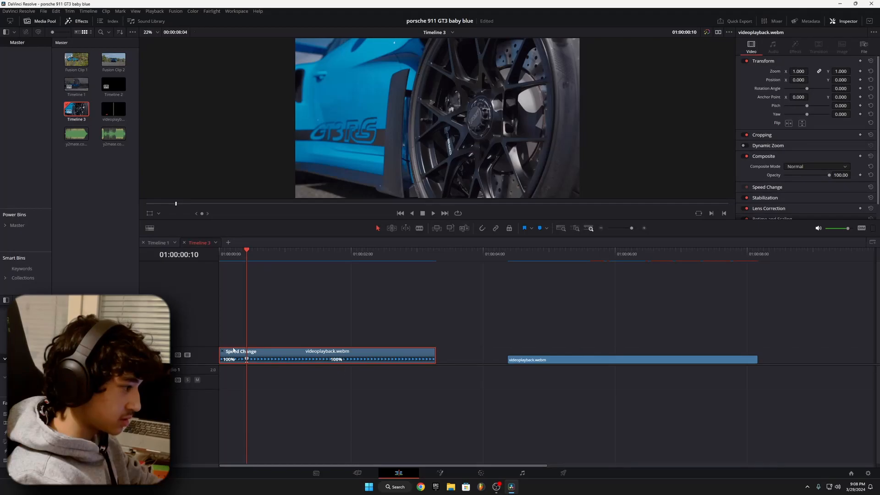
pyautogui.scroll(2, 269, 392)
pyautogui.press('Left')
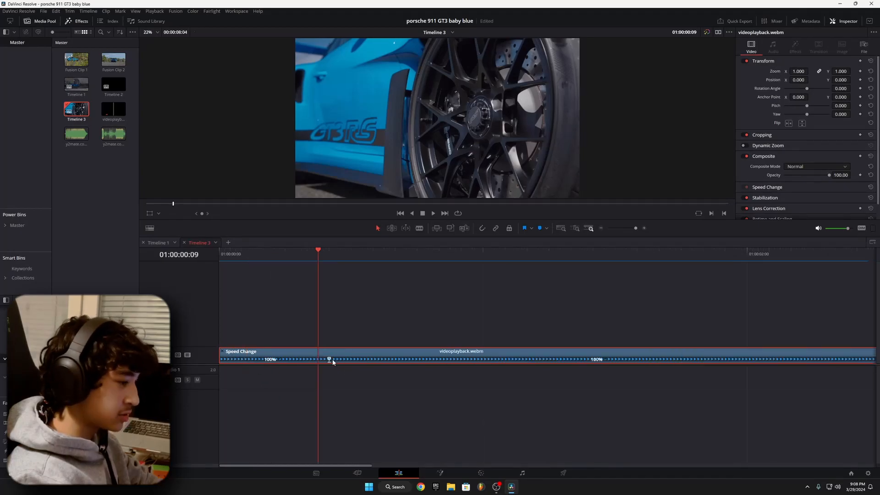
pyautogui.moveTo(328, 360); pyautogui.dragTo(426, 363)
pyautogui.scroll(-2, 420, 371)
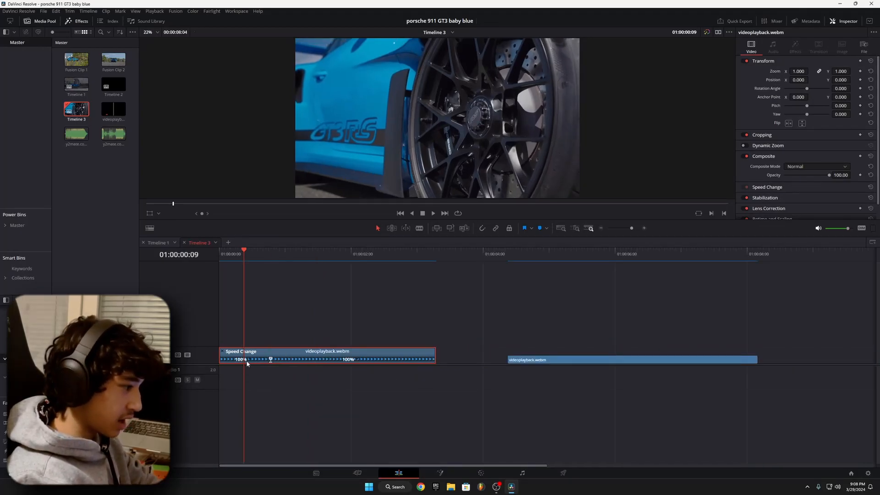
# Compress the first clip's opening segment so it runs at 405% speed
pyautogui.scroll(2, 253, 371)
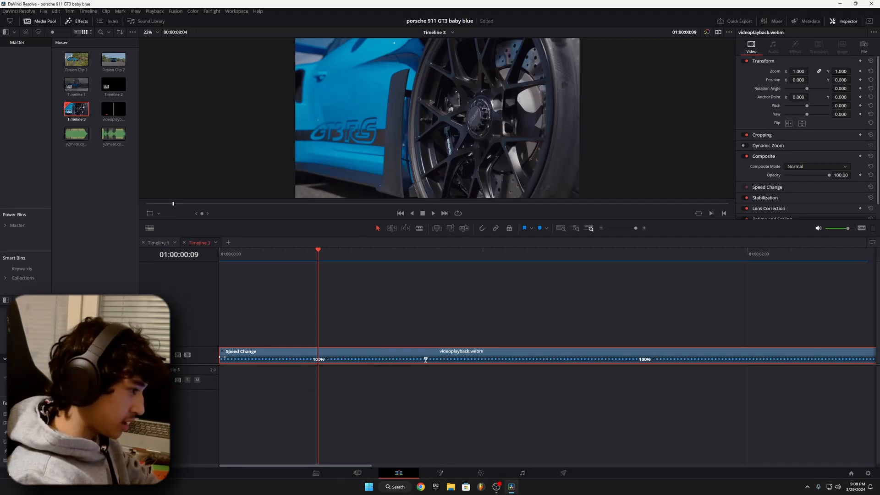
pyautogui.moveTo(223, 357); pyautogui.dragTo(371, 364)
pyautogui.moveTo(434, 357); pyautogui.dragTo(271, 361)
# Play the start of the first clip repeatedly to check the transition from fast to normal speed
pyautogui.press('space')
pyautogui.moveTo(316, 262); pyautogui.dragTo(123, 257)
pyautogui.press('space')
pyautogui.moveTo(321, 256); pyautogui.dragTo(60, 273)
pyautogui.press('space')
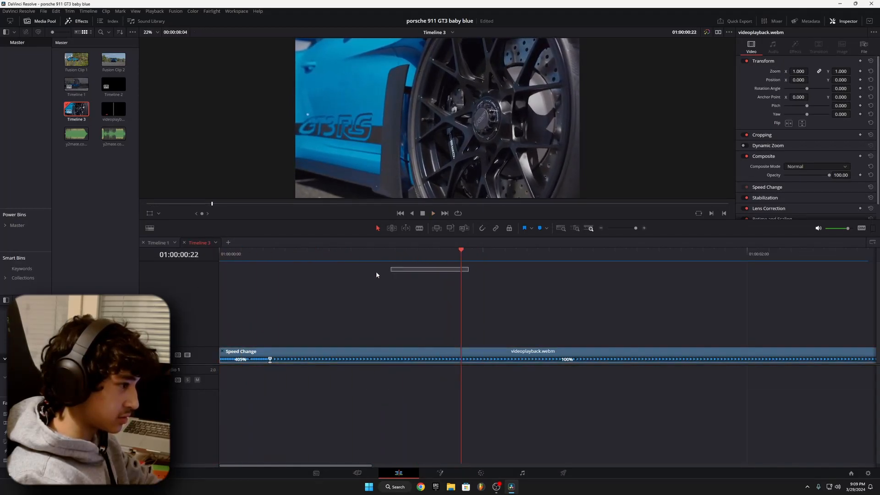
pyautogui.moveTo(426, 256); pyautogui.dragTo(183, 270)
pyautogui.press('space')
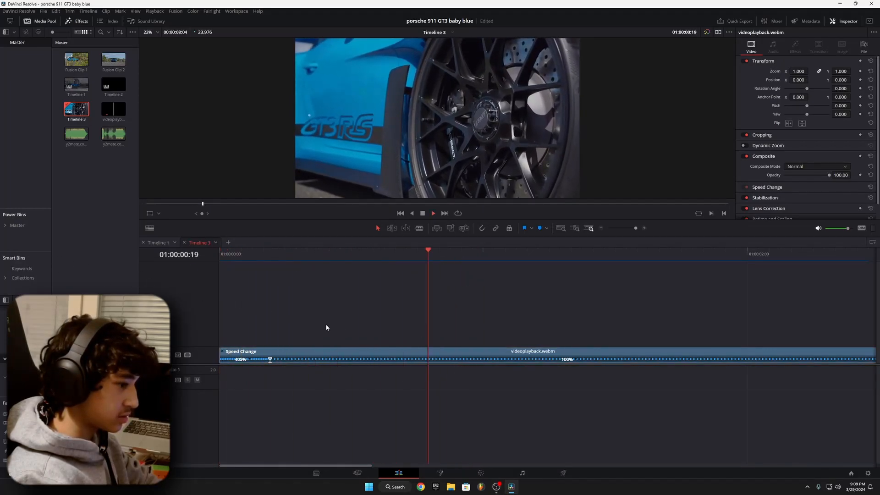
# Add a second speed point to the first clip at 01:00:02:03, near its end
pyautogui.scroll(-2, 508, 362)
pyautogui.scroll(-2, 514, 363)
pyautogui.moveTo(294, 265); pyautogui.dragTo(252, 343)
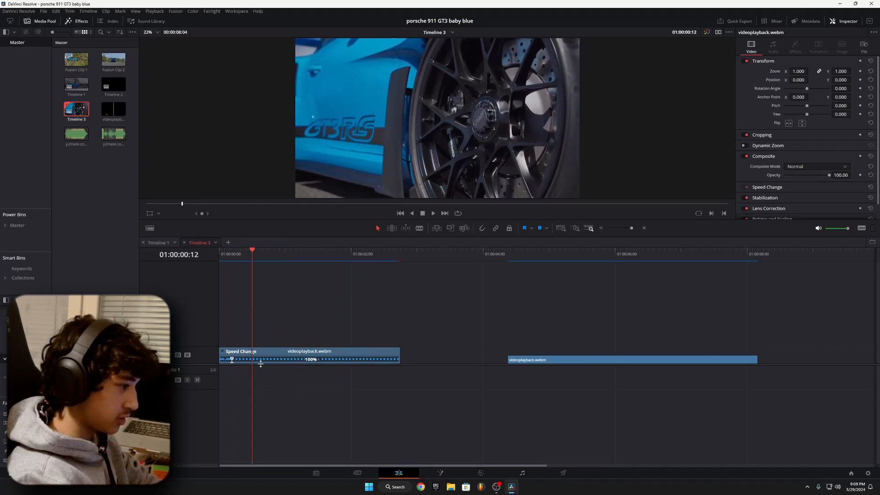
pyautogui.moveTo(259, 254); pyautogui.dragTo(360, 370)
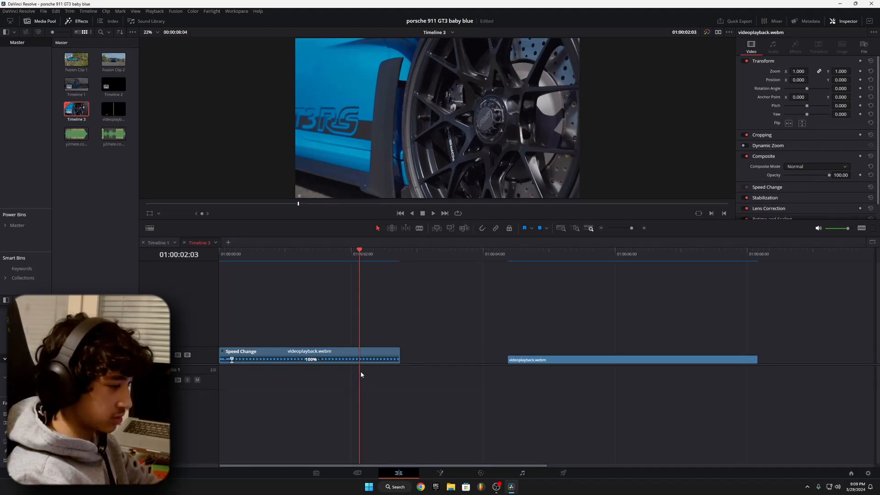
pyautogui.click(321, 360)
pyautogui.click(365, 409)
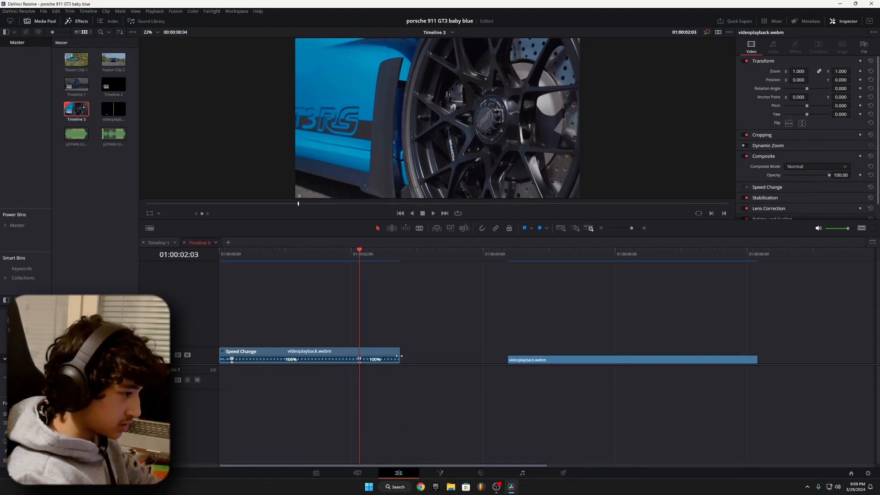
# Compress the first clip's closing segment so it runs at 304% speed
pyautogui.moveTo(398, 352); pyautogui.dragTo(394, 352)
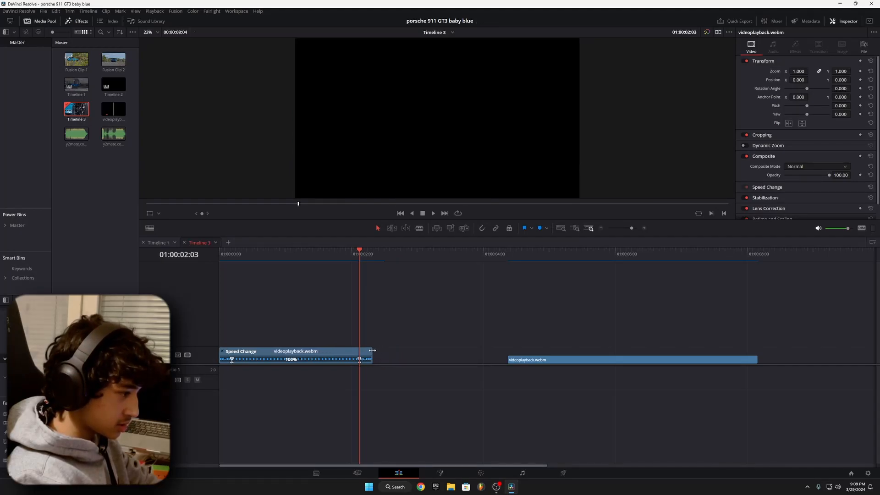
pyautogui.scroll(3, 428, 375)
pyautogui.moveTo(655, 352); pyautogui.dragTo(646, 352)
pyautogui.scroll(-2, 418, 366)
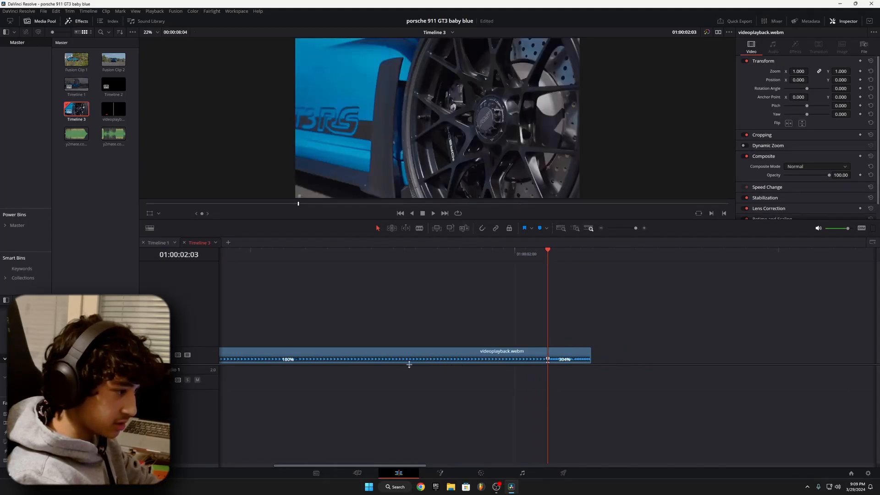
# Set the first clip's middle segment to 50% speed and play the clip from the start
pyautogui.scroll(-2, 324, 383)
pyautogui.moveTo(489, 252); pyautogui.dragTo(307, 348)
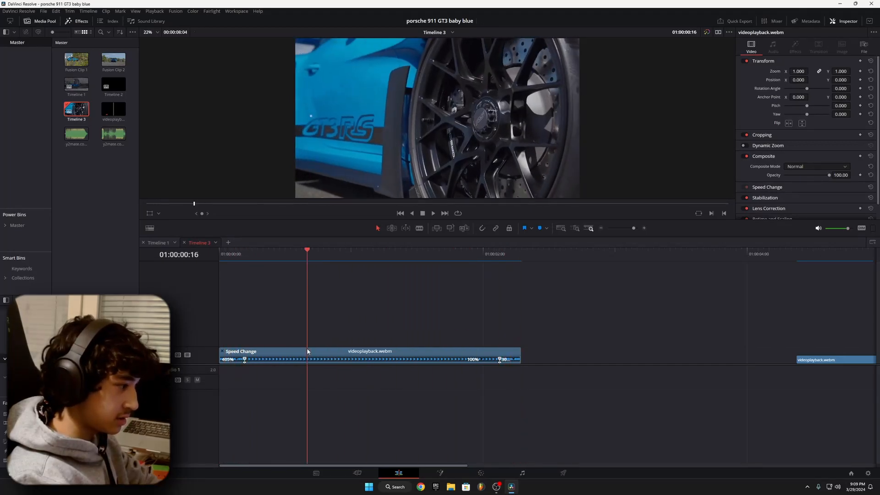
pyautogui.scroll(2, 507, 373)
pyautogui.click(530, 361)
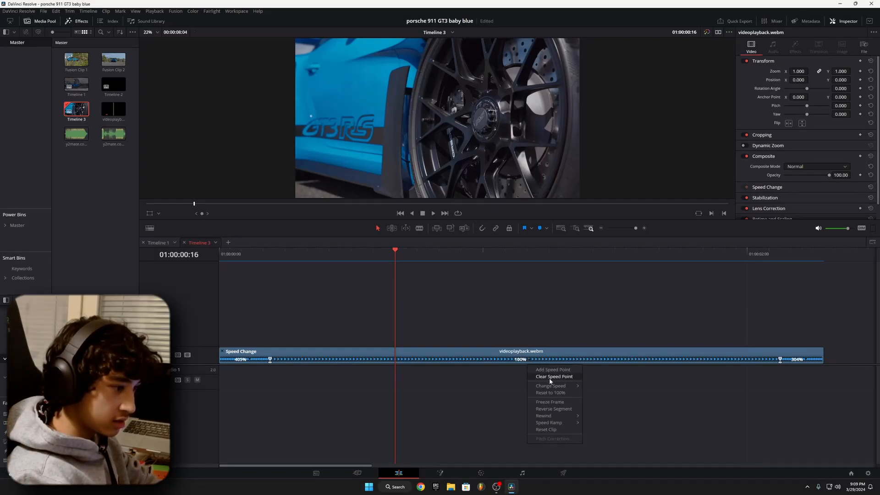
pyautogui.moveTo(565, 388)
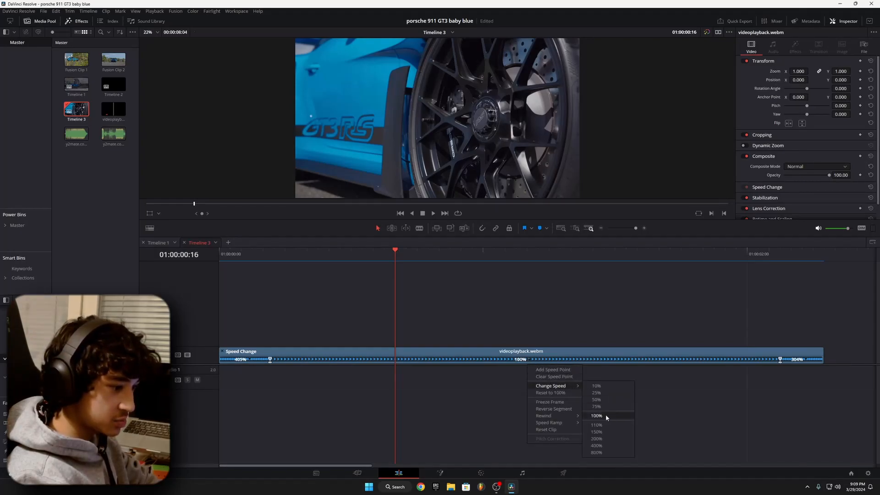
pyautogui.click(608, 400)
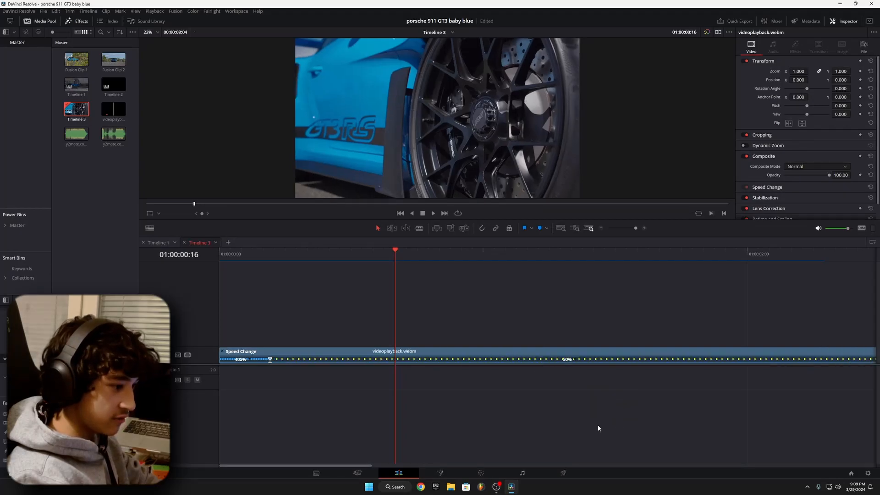
pyautogui.scroll(-5, 548, 419)
pyautogui.press('Home')
pyautogui.press('space')
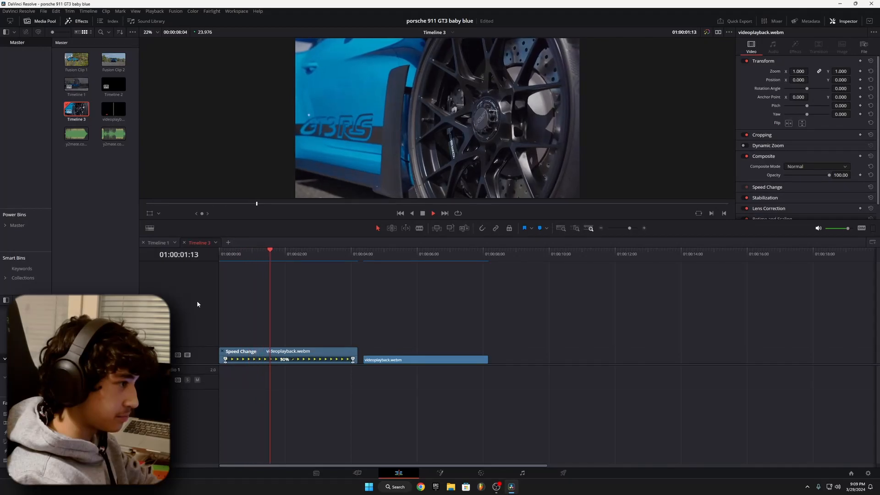
pyautogui.scroll(2, 412, 399)
pyautogui.press('space')
# Shorten the first clip's slow segment by adjusting its speed points, bring the closing segment to 762%, and play it back
pyautogui.scroll(-1, 503, 378)
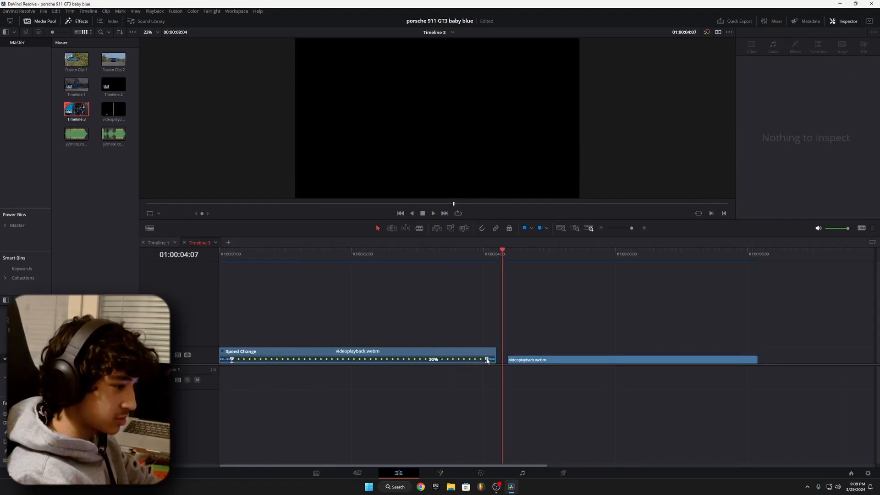
pyautogui.moveTo(485, 359); pyautogui.dragTo(301, 369)
pyautogui.moveTo(232, 362); pyautogui.dragTo(235, 363)
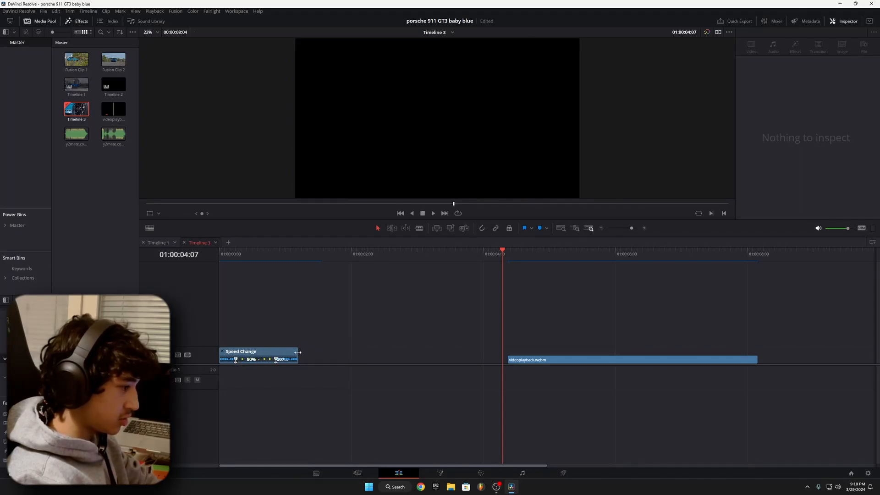
pyautogui.press('Home')
pyautogui.press('space')
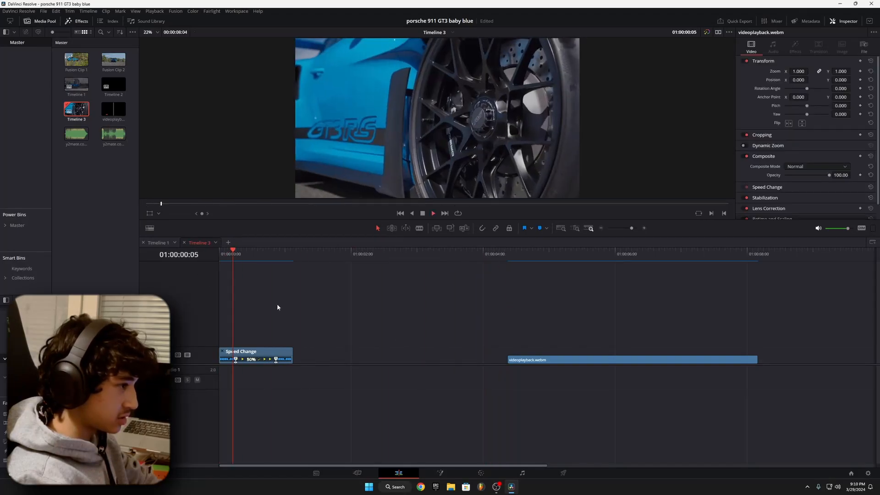
pyautogui.press('Home')
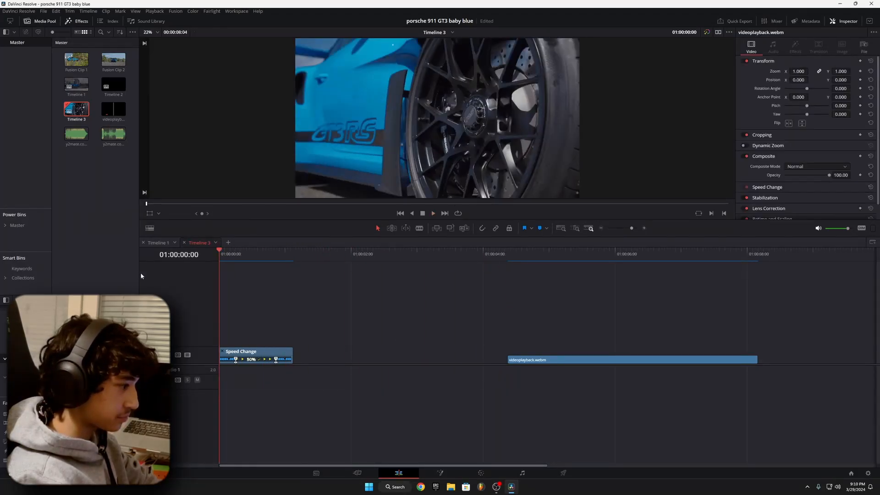
pyautogui.press('Home')
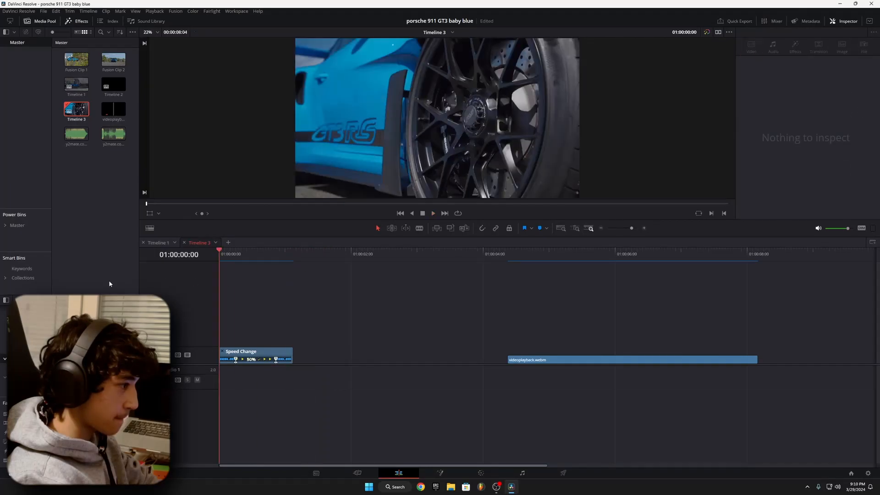
# Close the gap by moving the second clip to the end of the first, and play the cut between them
pyautogui.moveTo(528, 360); pyautogui.dragTo(311, 366)
pyautogui.press('Home')
pyautogui.press('space')
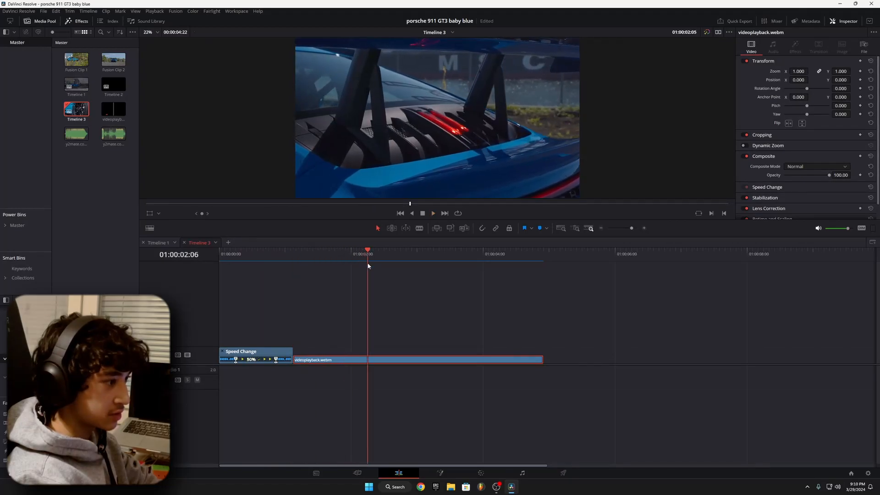
pyautogui.press('Home')
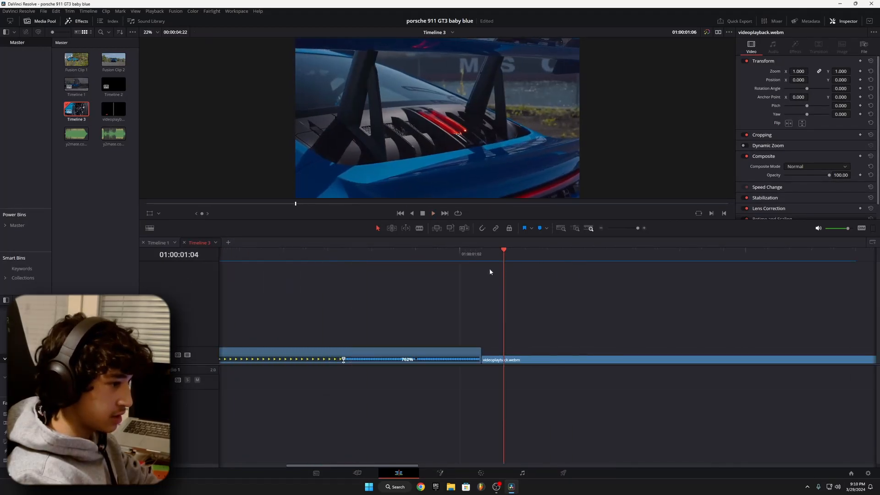
pyautogui.press('Home')
pyautogui.scroll(-2, 318, 353)
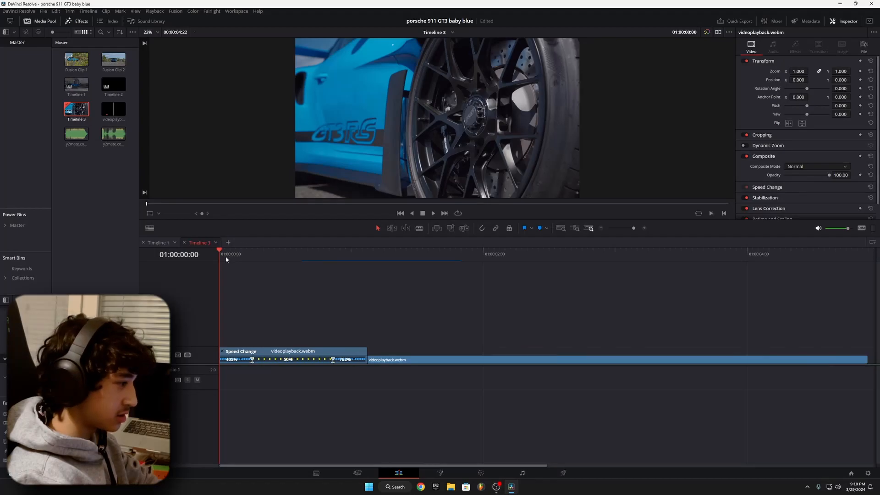
pyautogui.moveTo(220, 253); pyautogui.dragTo(213, 277)
pyautogui.press('space')
pyautogui.click(411, 261)
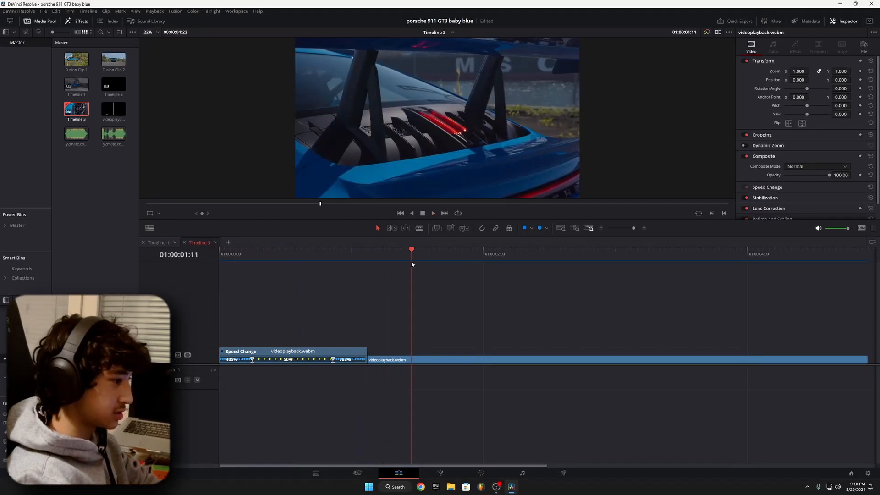
pyautogui.moveTo(412, 263); pyautogui.dragTo(161, 294)
# Display the first clip's Retime Speed curve and smooth both speed points into eased curves
pyautogui.click(250, 354)
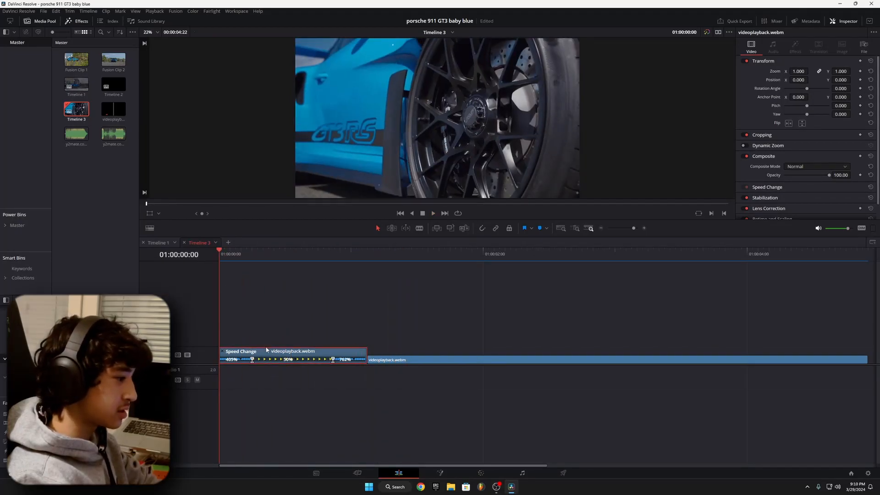
pyautogui.rightClick(266, 346)
pyautogui.click(292, 279)
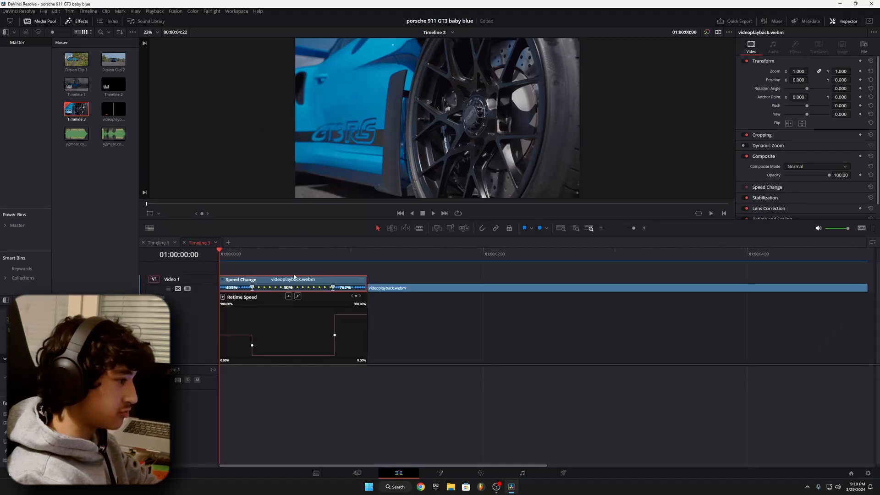
pyautogui.click(223, 297)
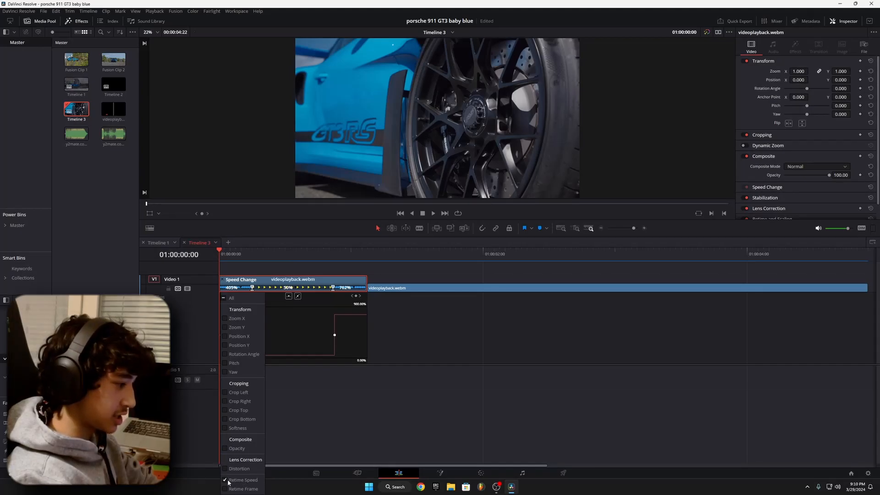
pyautogui.click(285, 347)
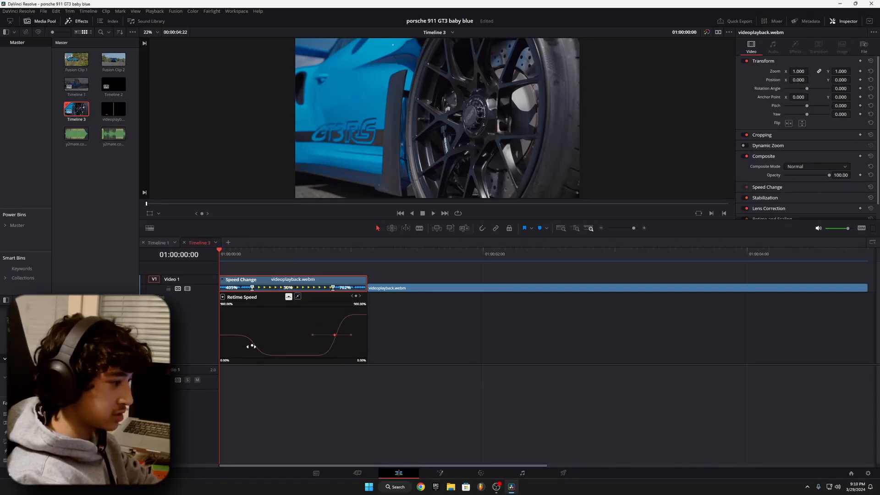
# Lengthen the easing handles of both speed points on the first clip's retime curve and play the ramp from the start
pyautogui.moveTo(274, 344); pyautogui.dragTo(296, 345)
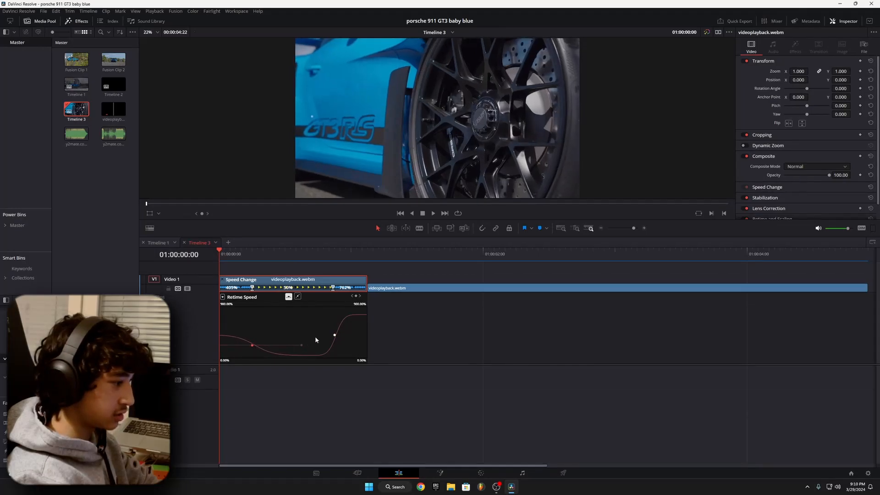
pyautogui.click(335, 335)
pyautogui.moveTo(312, 335); pyautogui.dragTo(307, 335)
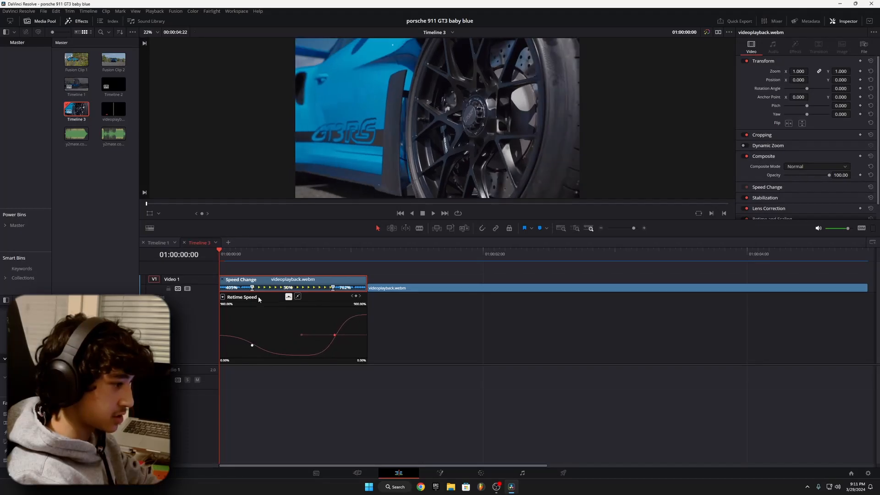
pyautogui.press('space')
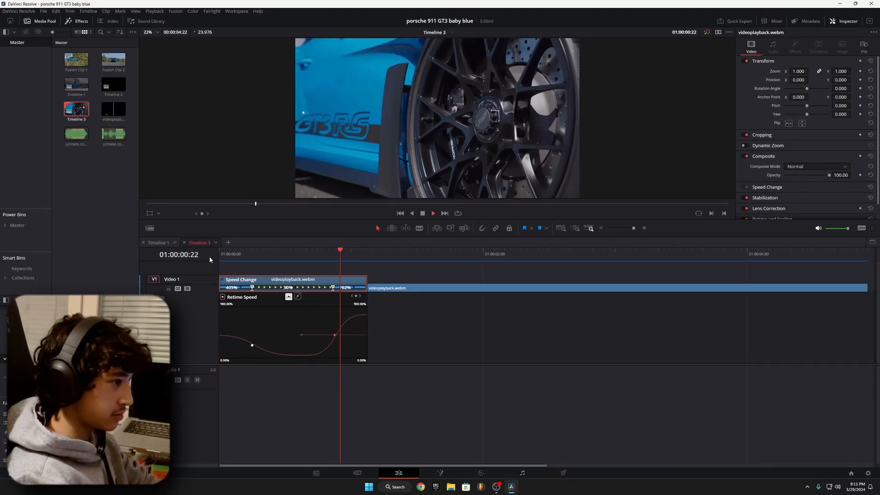
pyautogui.moveTo(426, 254); pyautogui.dragTo(132, 292)
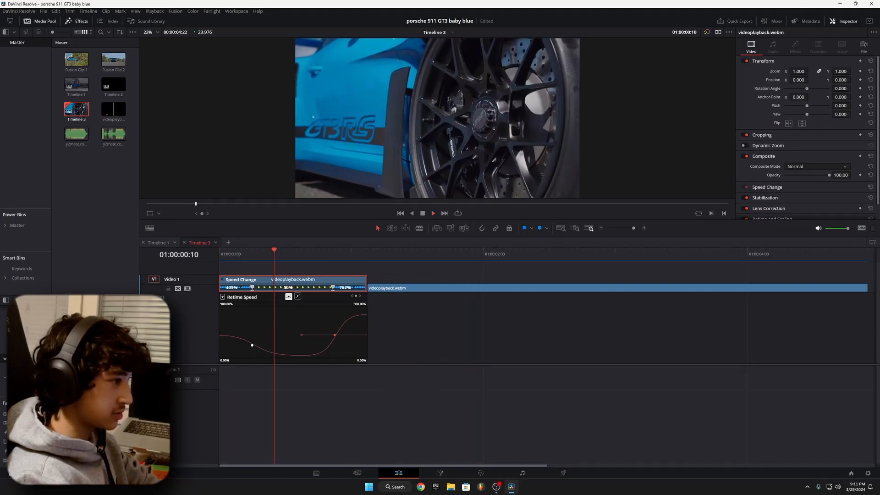
pyautogui.press('space')
# Shorten the first clip's opening segment to speed it up, bring the closing segment to 949%, and play it back
pyautogui.moveTo(222, 287); pyautogui.dragTo(234, 286)
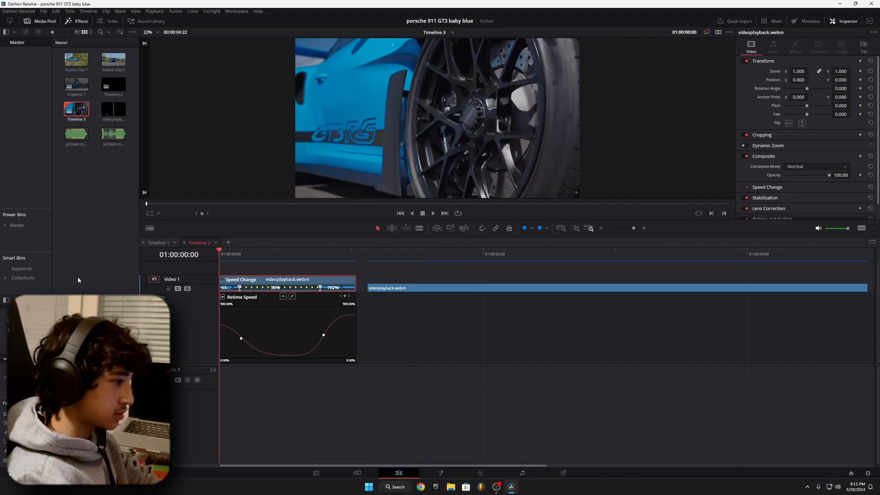
pyautogui.press('space')
pyautogui.press('space')
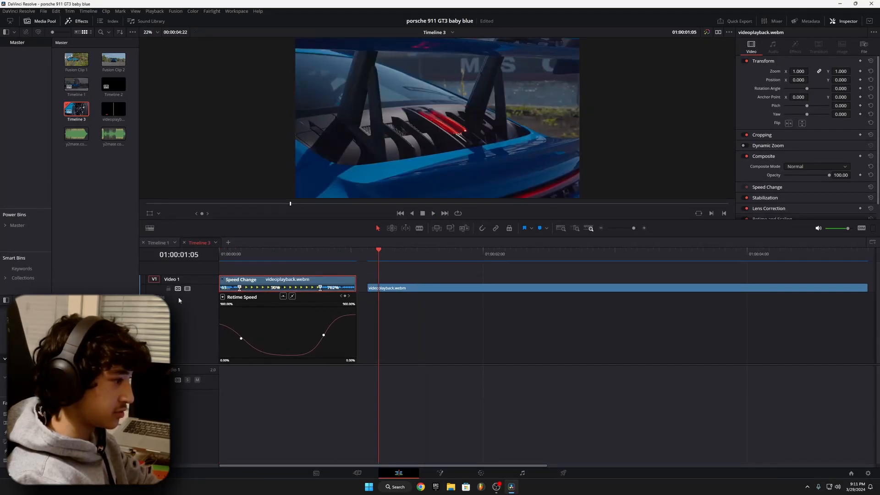
pyautogui.moveTo(236, 288); pyautogui.dragTo(234, 288)
pyautogui.moveTo(386, 255); pyautogui.dragTo(128, 270)
pyautogui.press('space')
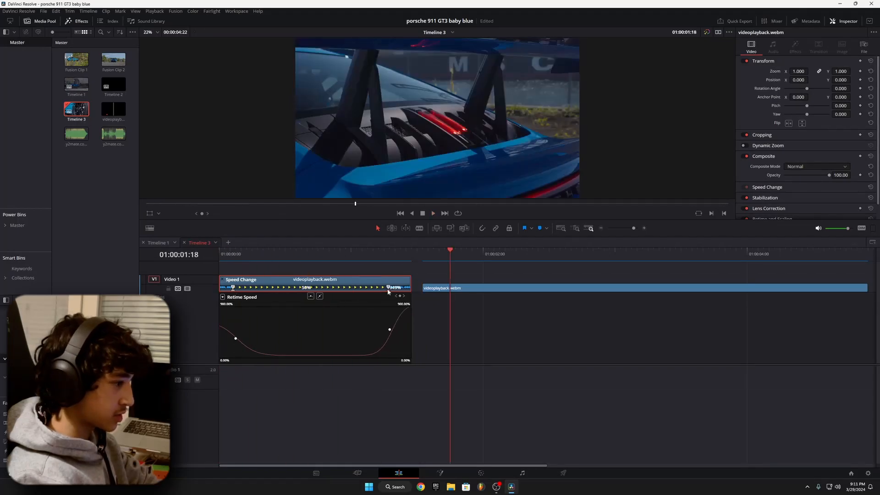
# Shorten the first clip's slow segment by moving the second speed point earlier, and play the ramp from the start
pyautogui.moveTo(387, 291); pyautogui.dragTo(313, 293)
pyautogui.moveTo(447, 258); pyautogui.dragTo(73, 277)
pyautogui.press('space')
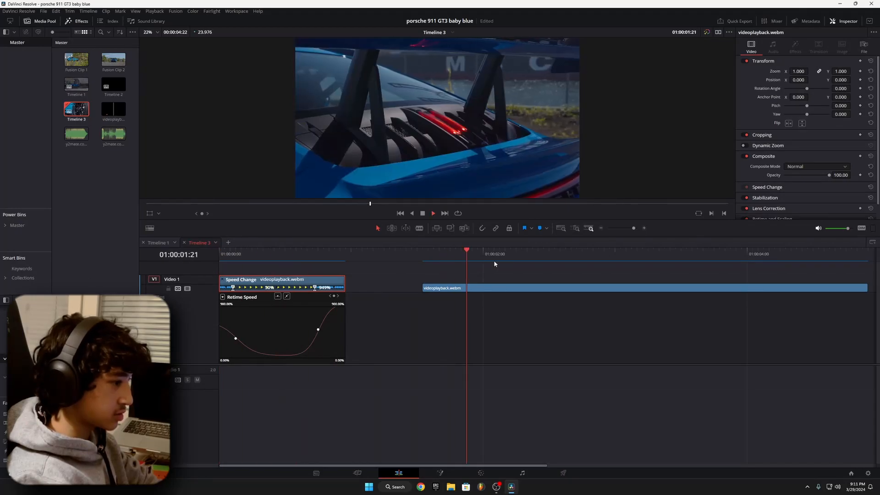
pyautogui.moveTo(488, 257); pyautogui.dragTo(139, 287)
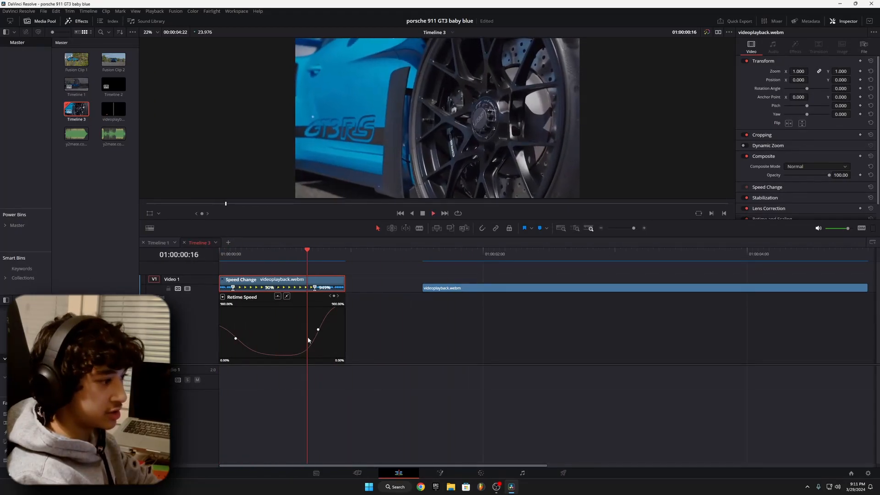
# Move the second clip against the end of the first and scrub back and forth across the cut
pyautogui.moveTo(422, 257); pyautogui.dragTo(216, 275)
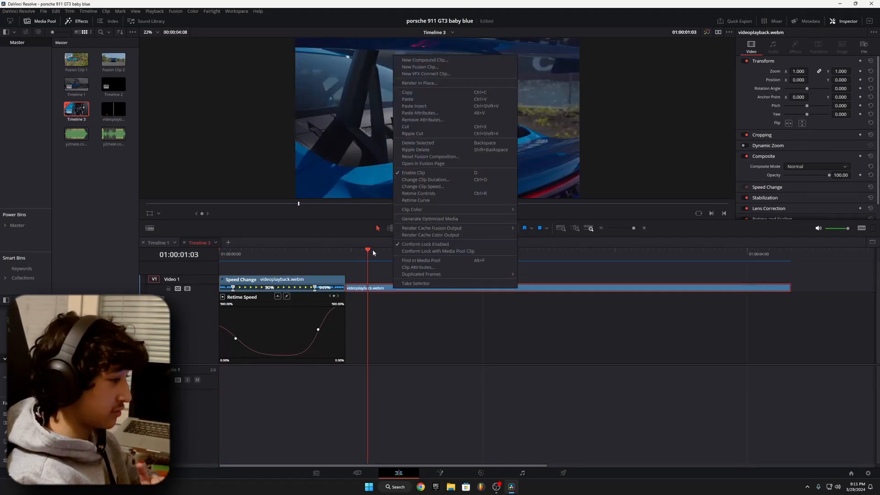
pyautogui.moveTo(372, 252); pyautogui.dragTo(312, 300)
pyautogui.rightClick(366, 290)
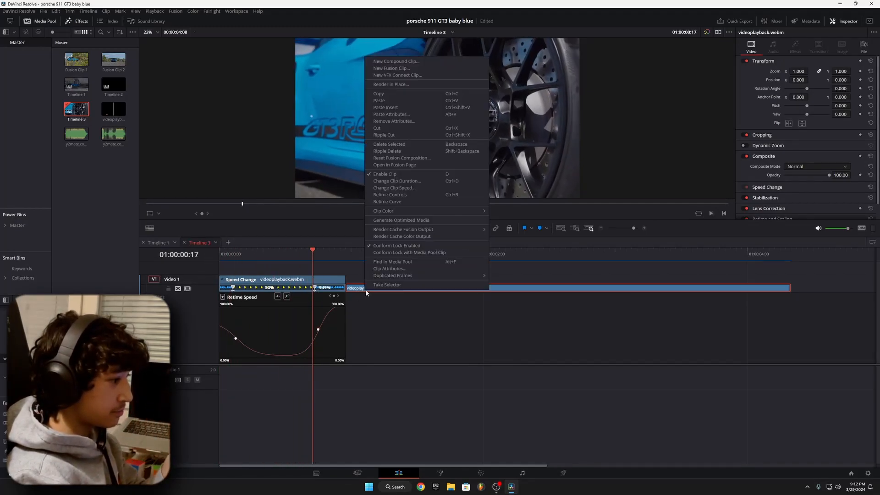
pyautogui.moveTo(309, 251); pyautogui.dragTo(383, 295)
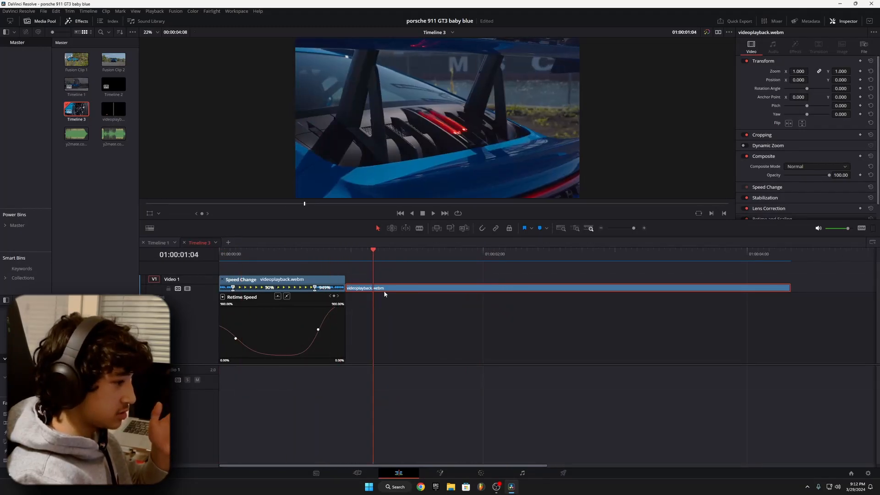
# Open the second clip's Change Clip Speed settings, apply them, and scrub through the clip
pyautogui.rightClick(386, 288)
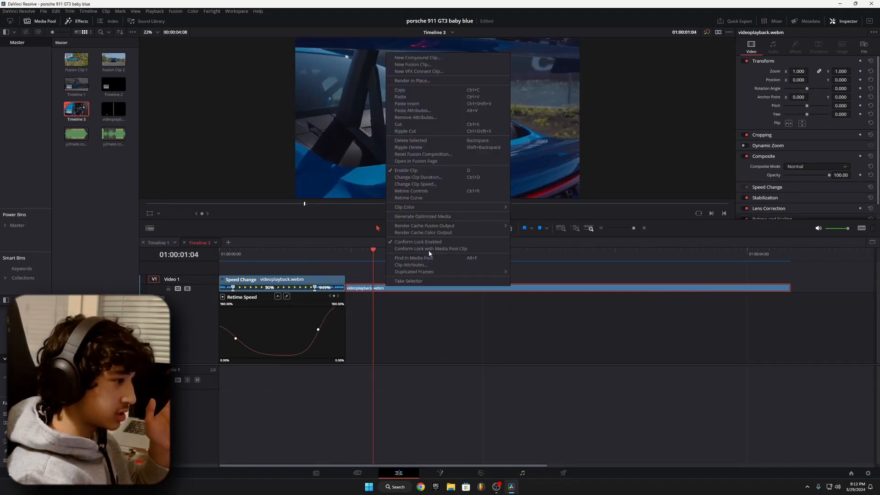
pyautogui.click(442, 184)
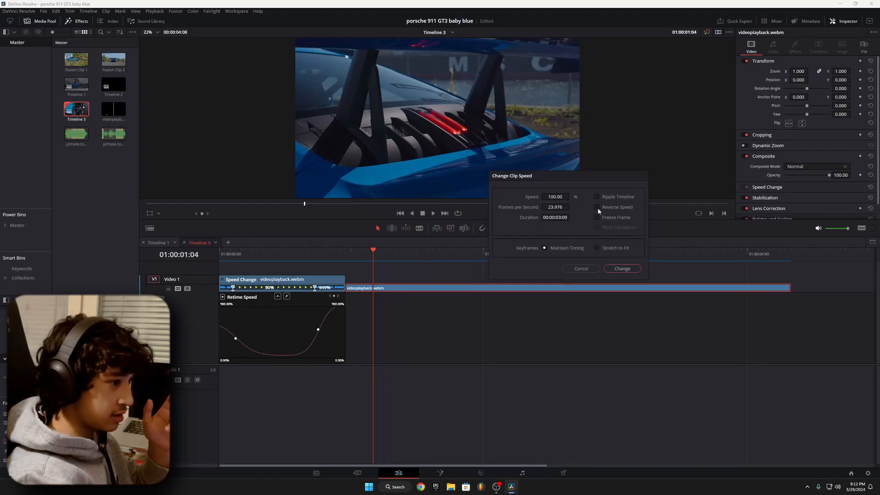
pyautogui.click(622, 269)
pyautogui.moveTo(346, 250); pyautogui.dragTo(533, 306)
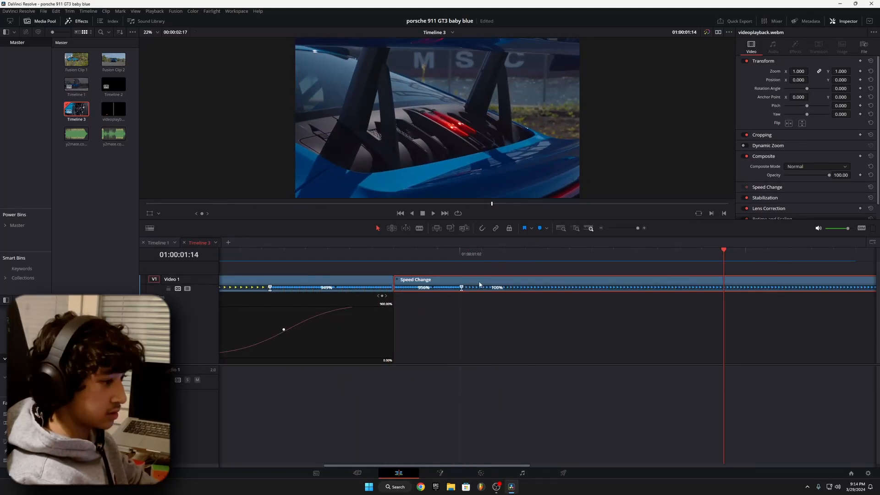
# Display the Retime Speed curve of the second clip
pyautogui.click(430, 258)
pyautogui.scroll(-1, 422, 267)
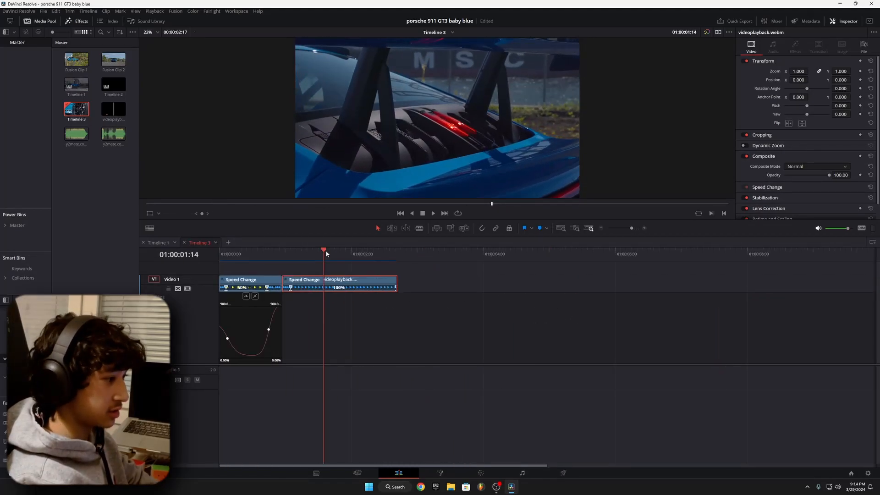
pyautogui.scroll(1, 336, 269)
pyautogui.scroll(1, 403, 294)
pyautogui.scroll(-1, 438, 298)
pyautogui.scroll(1, 444, 291)
pyautogui.rightClick(542, 278)
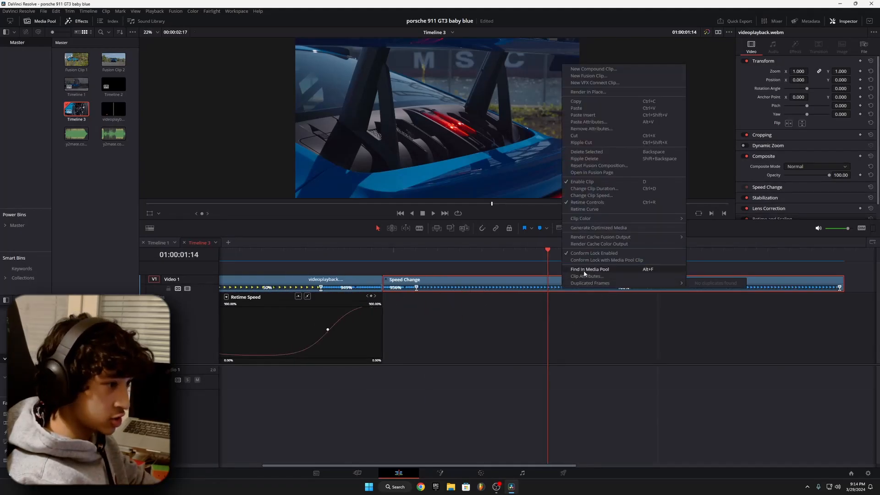
pyautogui.click(609, 210)
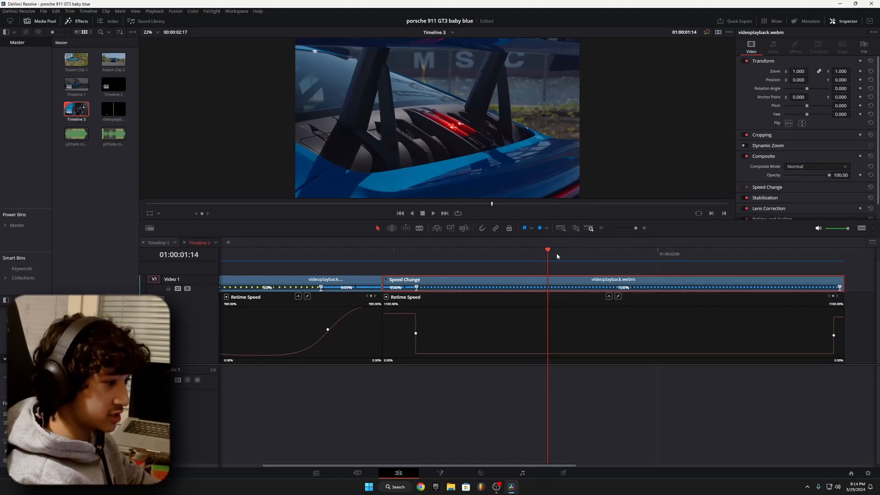
# Smooth both speed points on the second clip's retime curve and adjust the length of their easing handles
pyautogui.moveTo(557, 255); pyautogui.dragTo(409, 257)
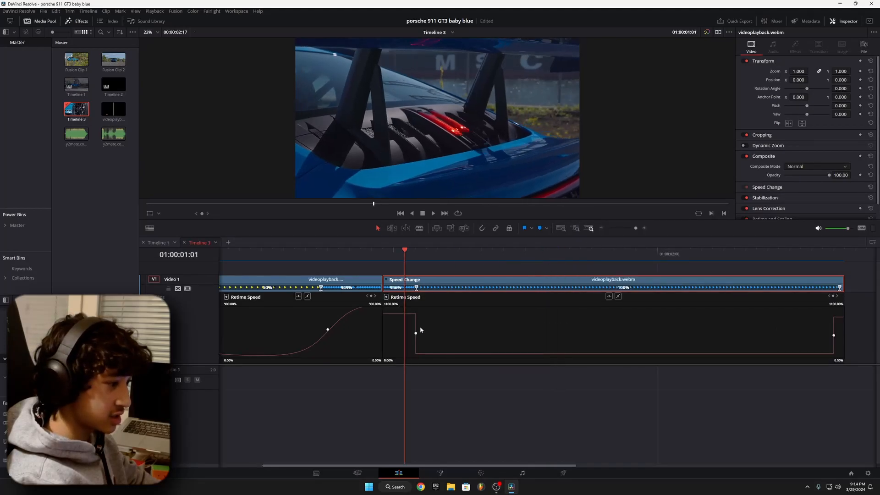
pyautogui.click(608, 296)
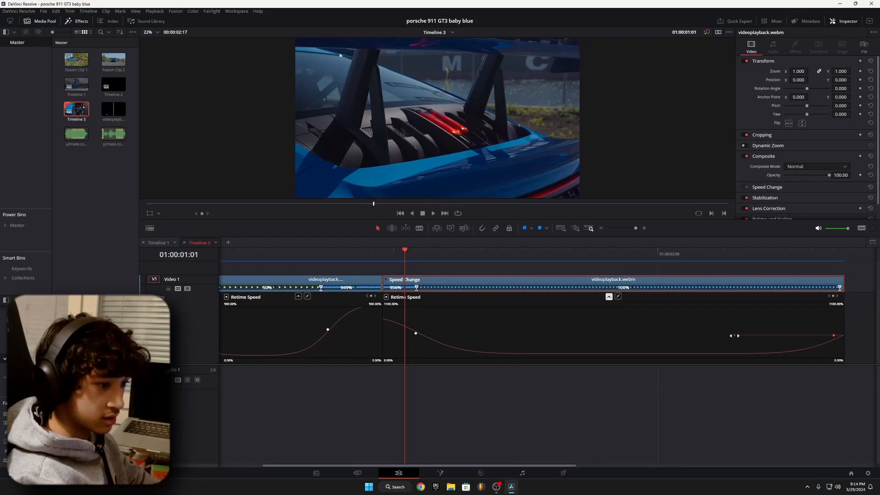
pyautogui.moveTo(735, 335); pyautogui.dragTo(690, 335)
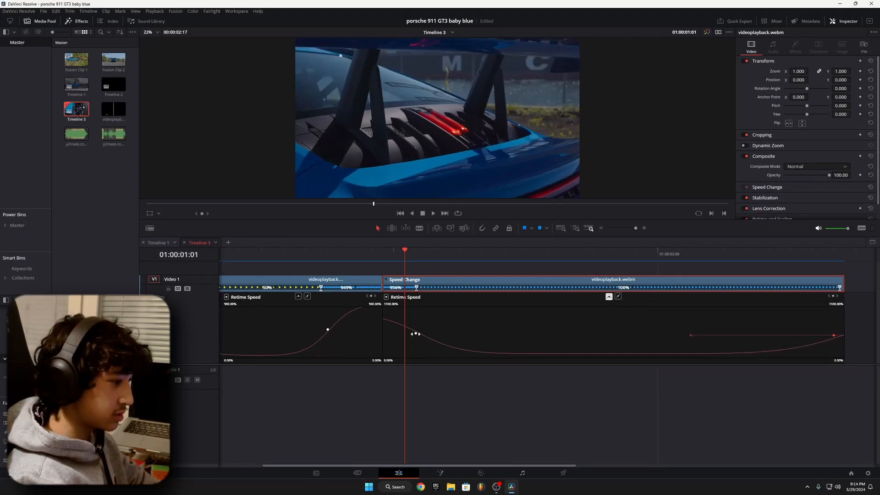
pyautogui.moveTo(526, 333); pyautogui.dragTo(496, 333)
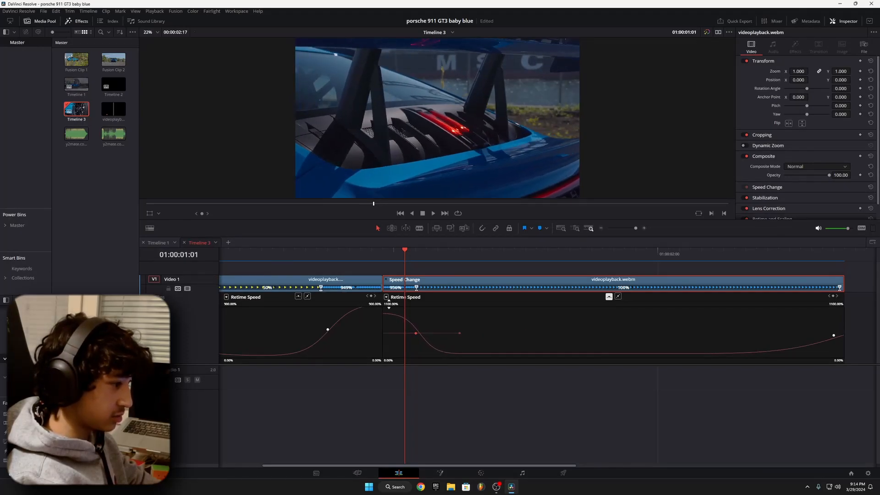
# Speed up the second clip's opening segment with its first speed point and extend the clip start back to the first clip
pyautogui.moveTo(395, 259); pyautogui.dragTo(481, 315)
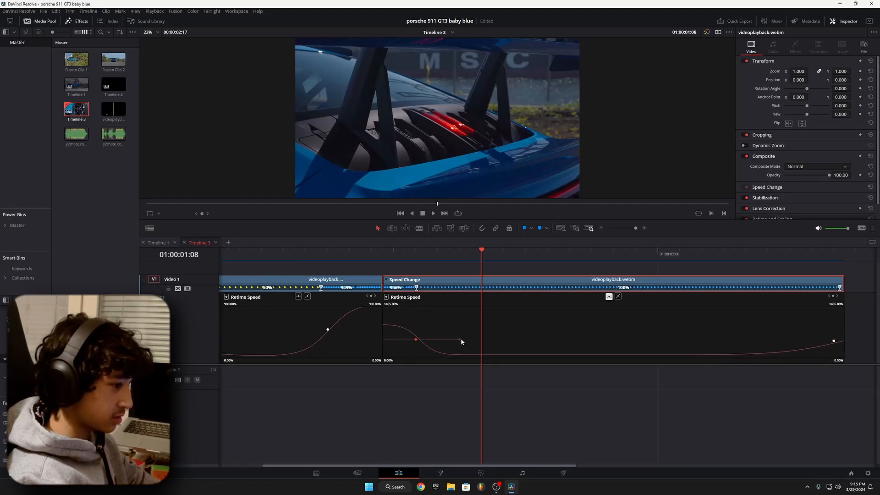
pyautogui.click(327, 329)
pyautogui.moveTo(262, 329)
pyautogui.mouseDown()
pyautogui.moveTo(285, 329)
pyautogui.moveTo(247, 332)
pyautogui.mouseUp()
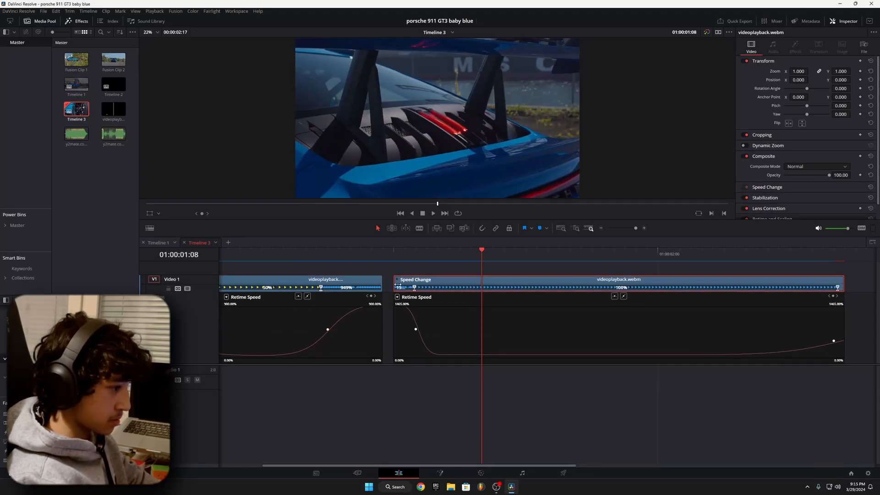
pyautogui.moveTo(398, 286); pyautogui.dragTo(387, 286)
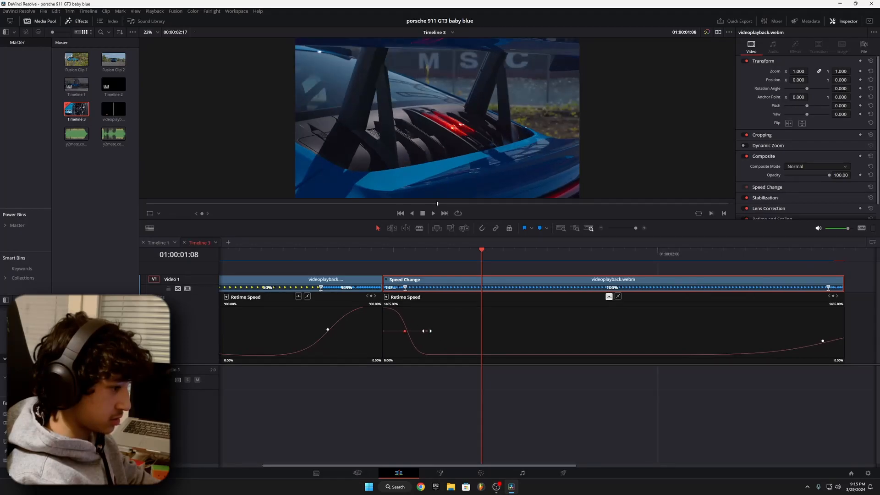
# Play and scrub through both clips to check the speed ramp across the cut
pyautogui.click(283, 270)
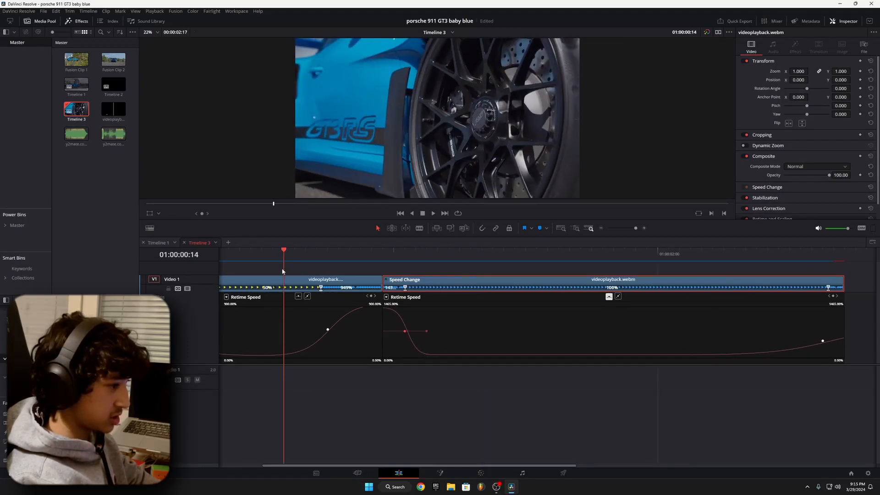
pyautogui.scroll(-6, 464, 304)
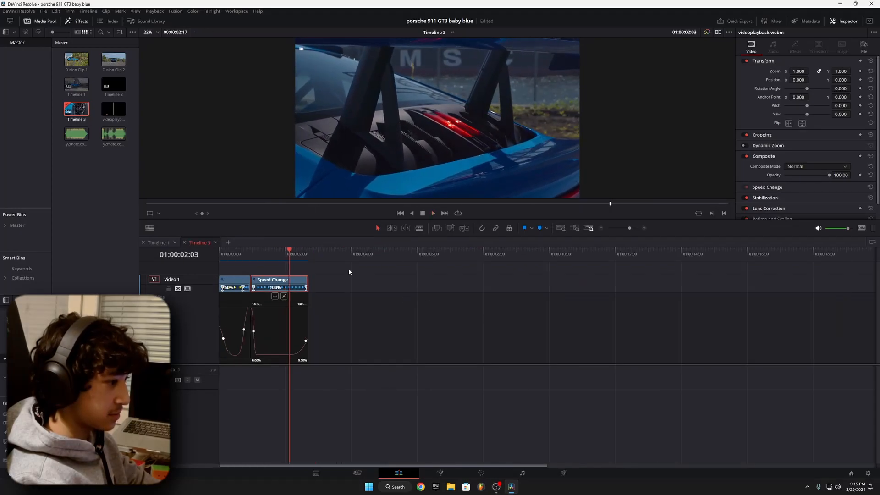
pyautogui.click(238, 257)
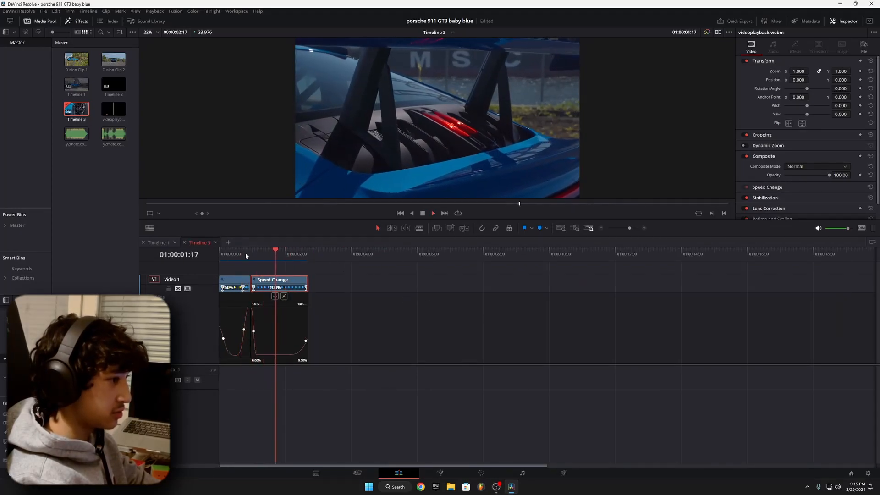
pyautogui.scroll(2, 353, 309)
pyautogui.scroll(2, 353, 309)
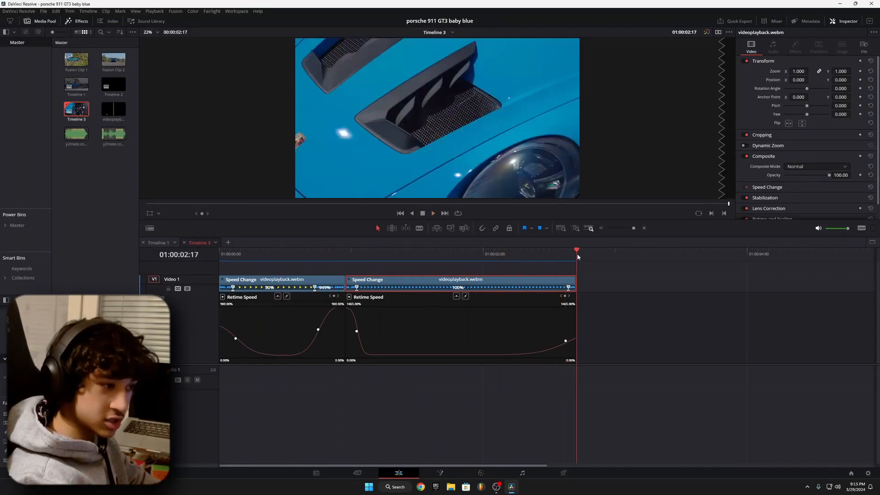
pyautogui.moveTo(577, 254); pyautogui.dragTo(205, 272)
pyautogui.press('space')
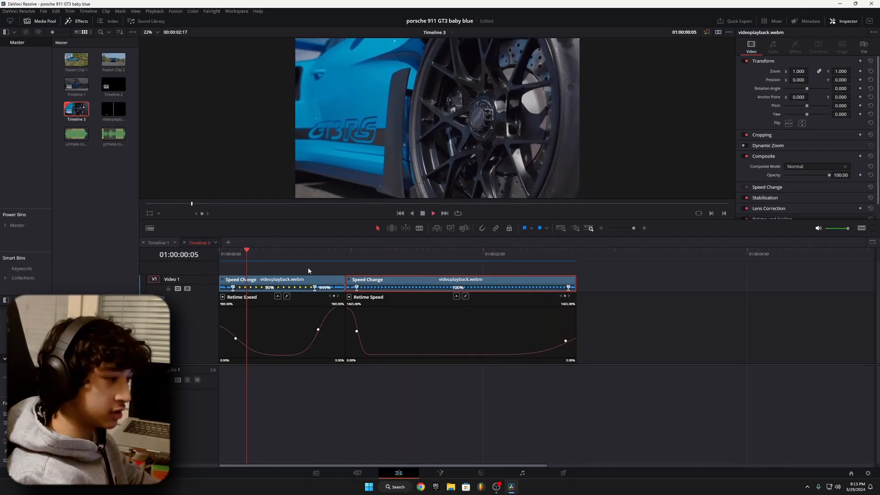
pyautogui.press('space')
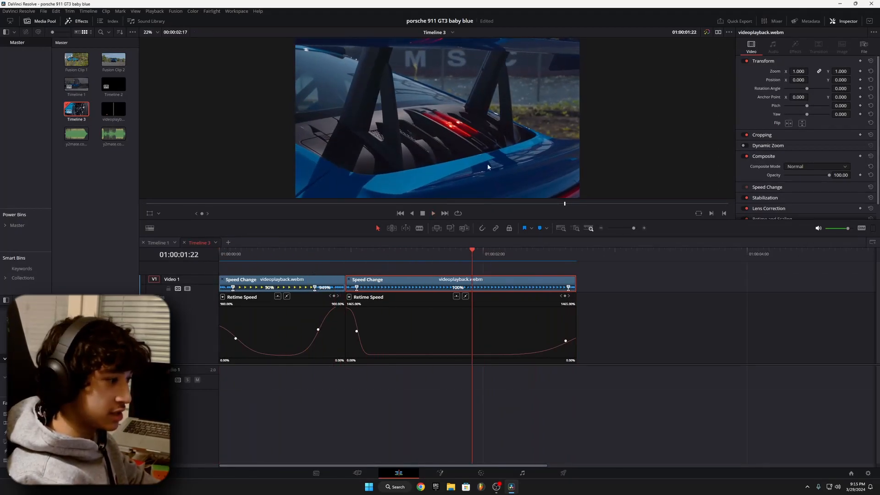
pyautogui.moveTo(464, 256); pyautogui.dragTo(263, 293)
# Play the car edit in Timeline 1 at a reduced monitoring volume and return to Timeline 3
pyautogui.click(156, 243)
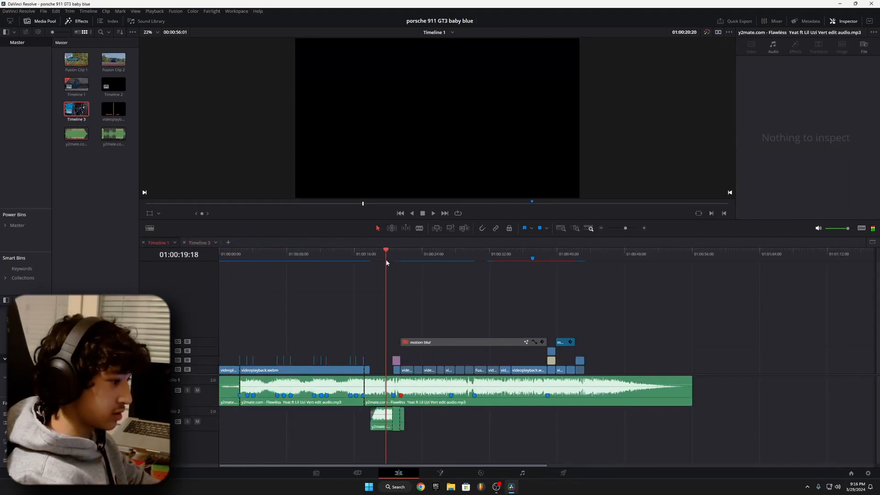
pyautogui.moveTo(405, 268); pyautogui.dragTo(415, 270)
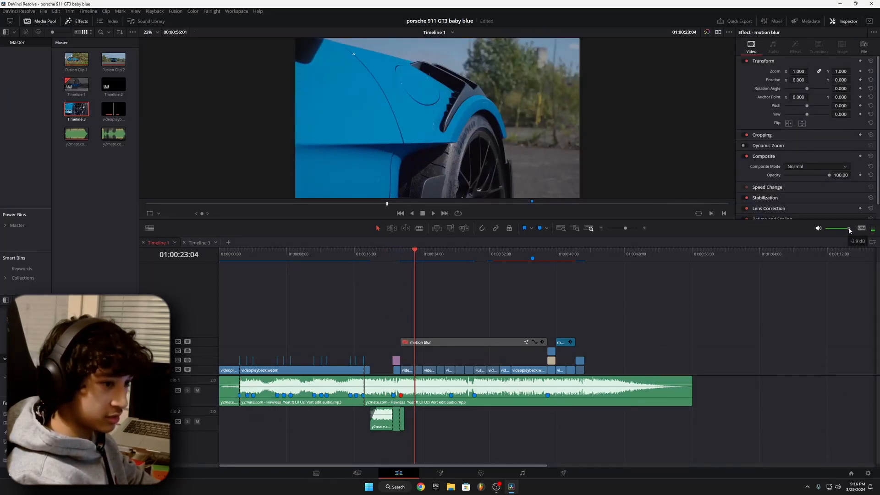
pyautogui.press('space')
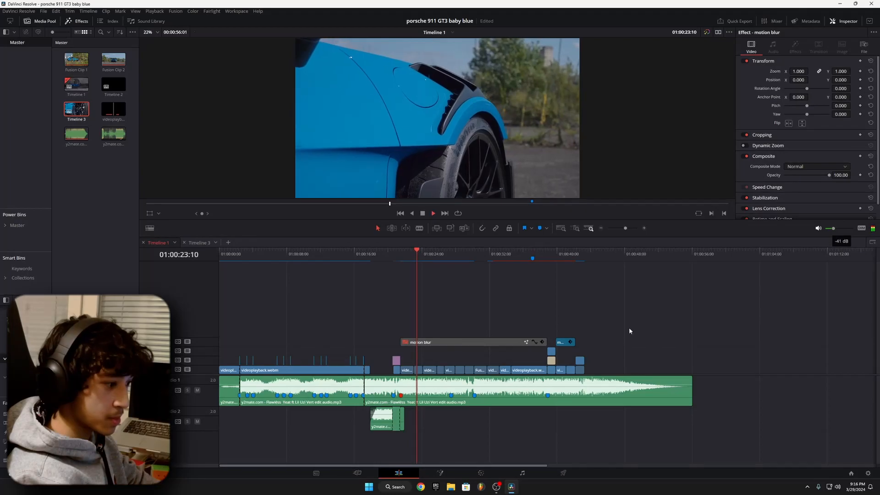
pyautogui.click(385, 271)
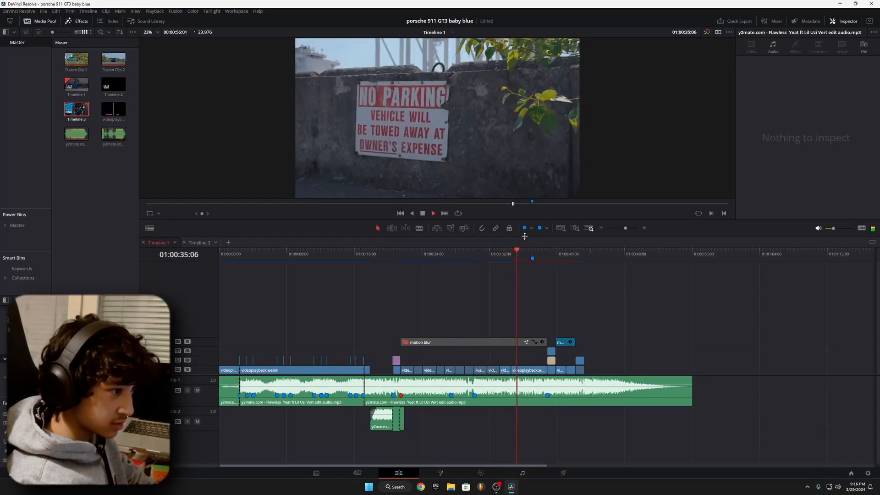
pyautogui.click(196, 244)
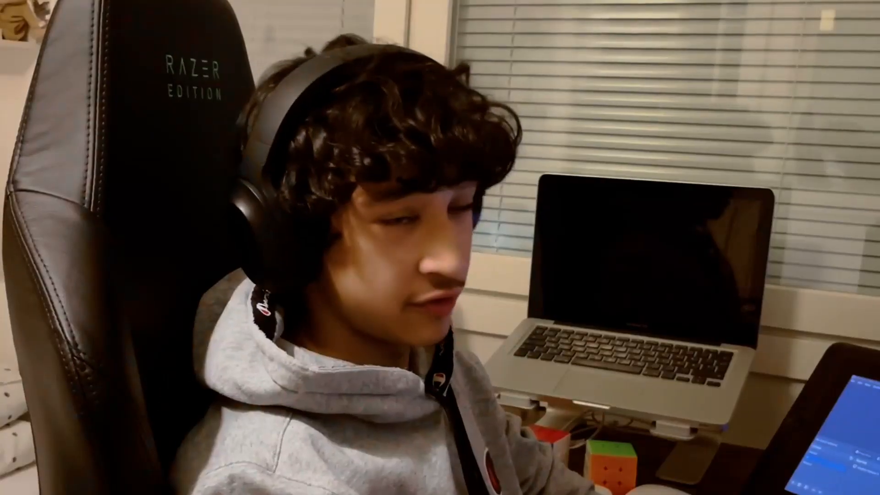